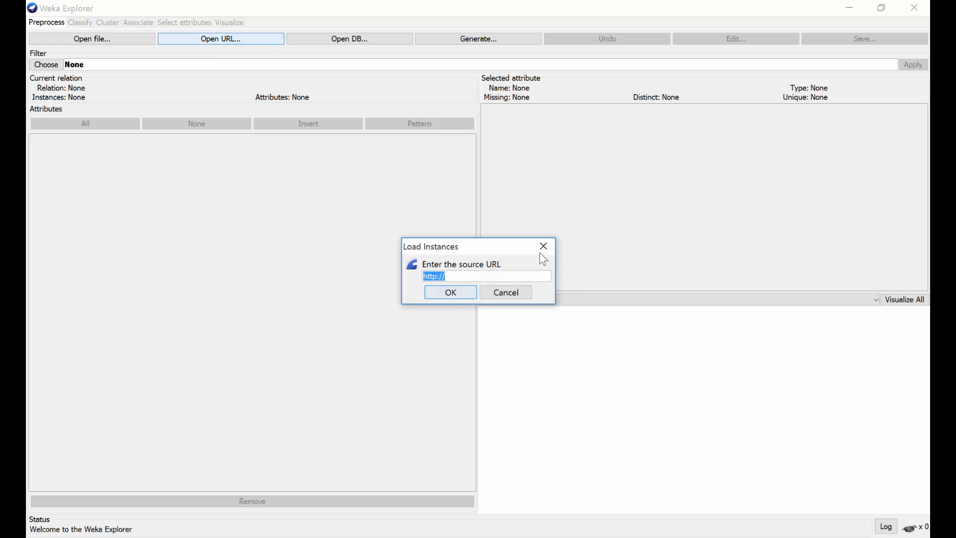
Open and close the URL, database and data generator dialogs without loading any data.
click(542, 247)
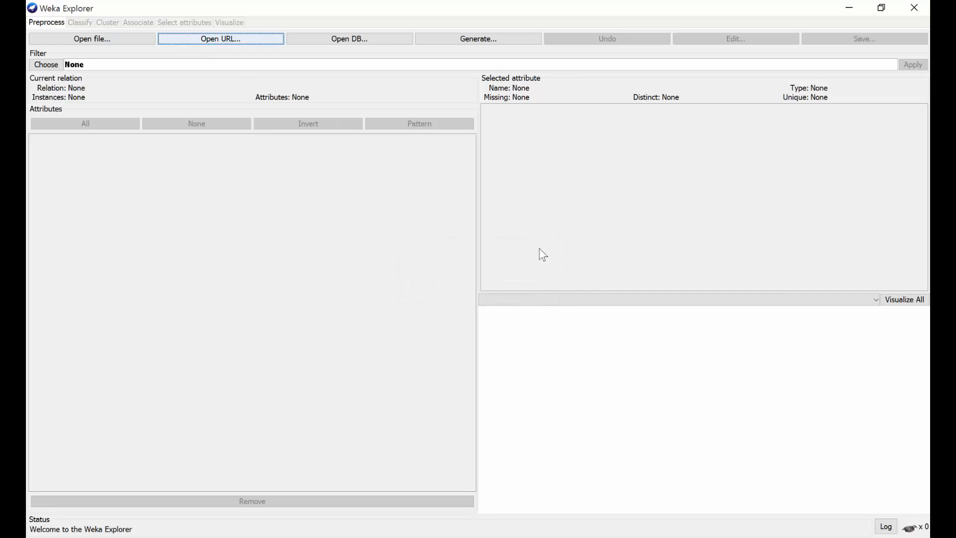
click(356, 39)
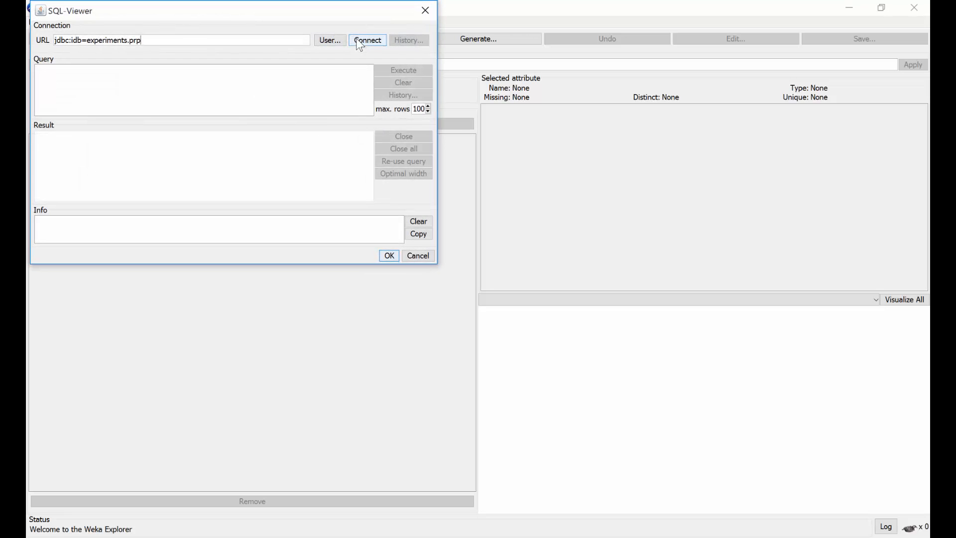
click(425, 11)
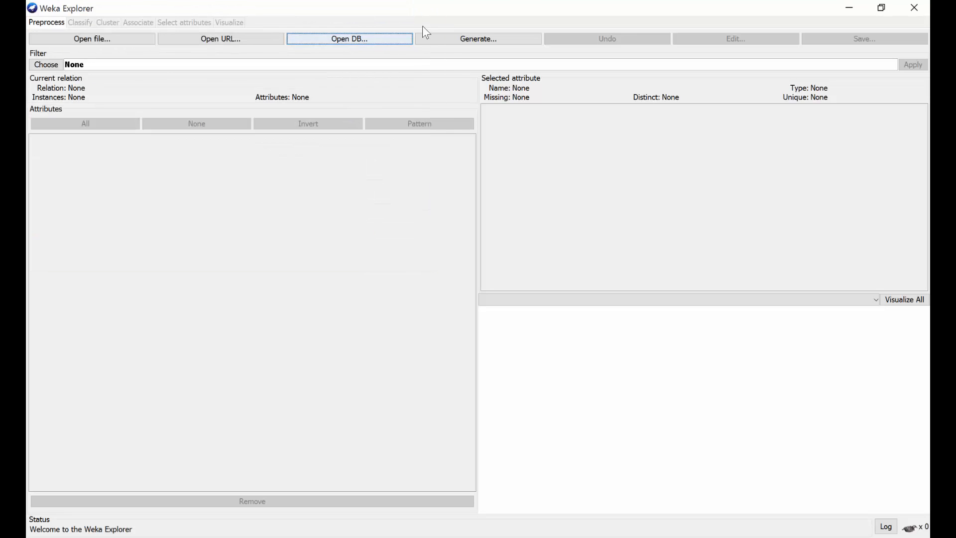
click(498, 38)
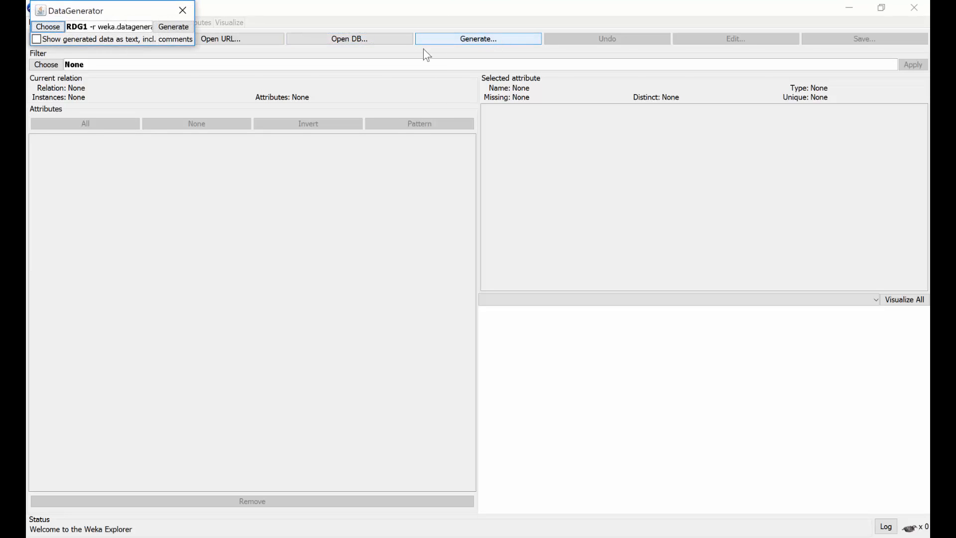
click(183, 11)
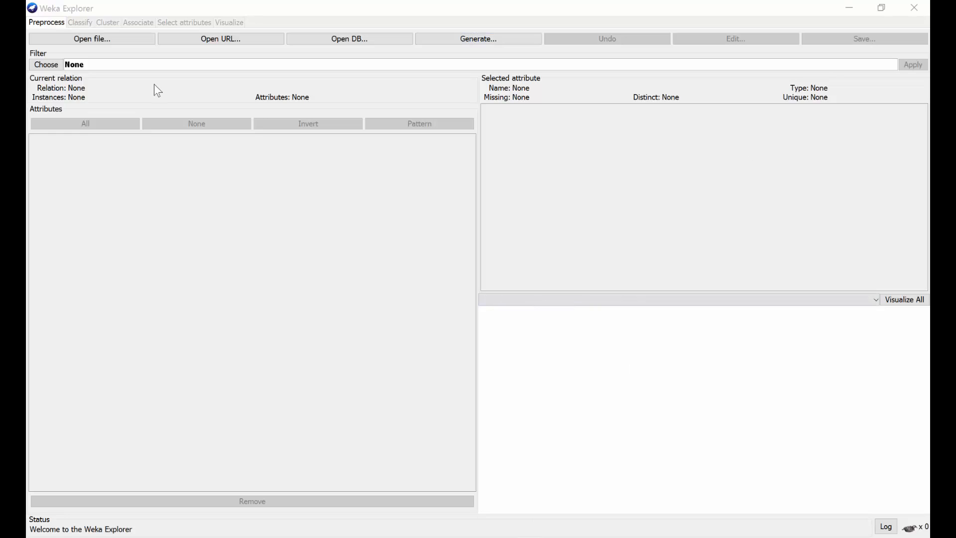
Open the iris.arff dataset from the Weka data folder.
click(111, 38)
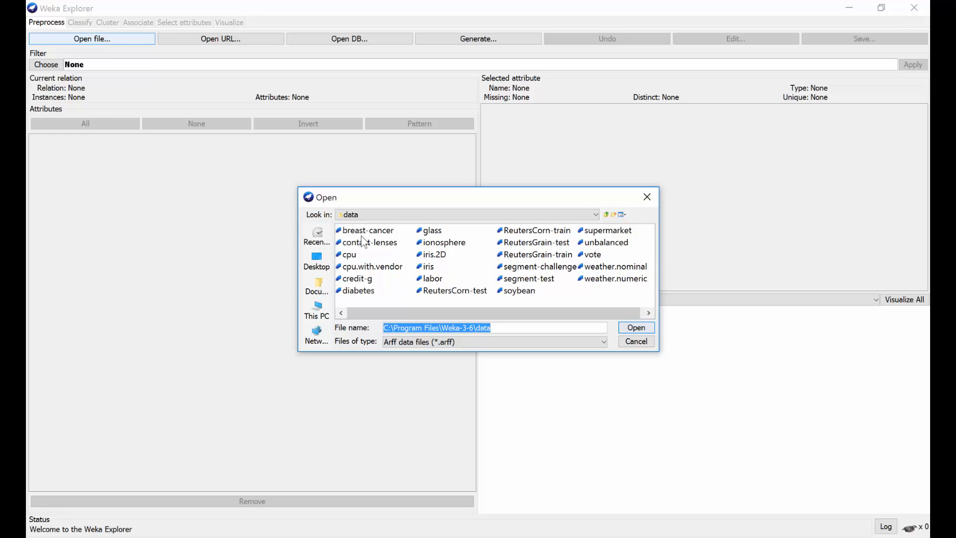
click(427, 266)
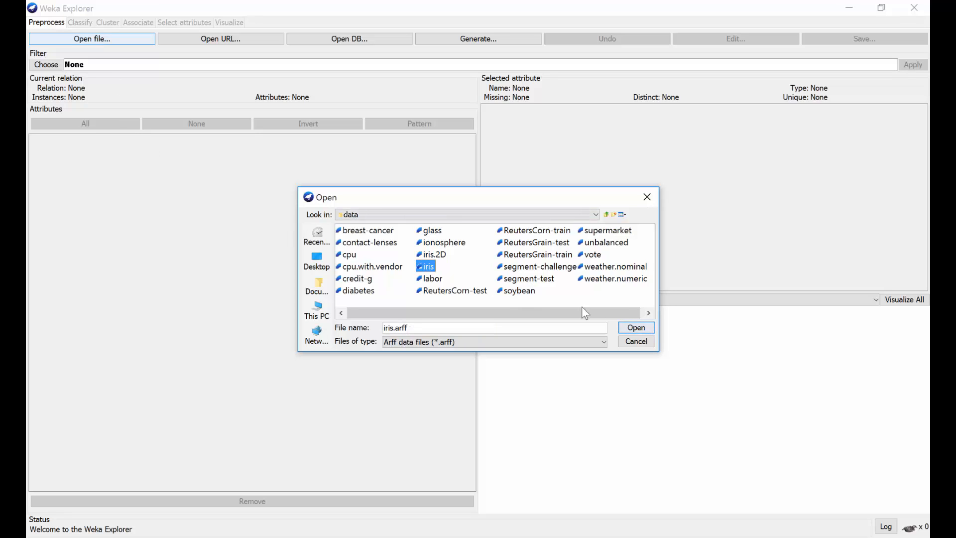
click(637, 326)
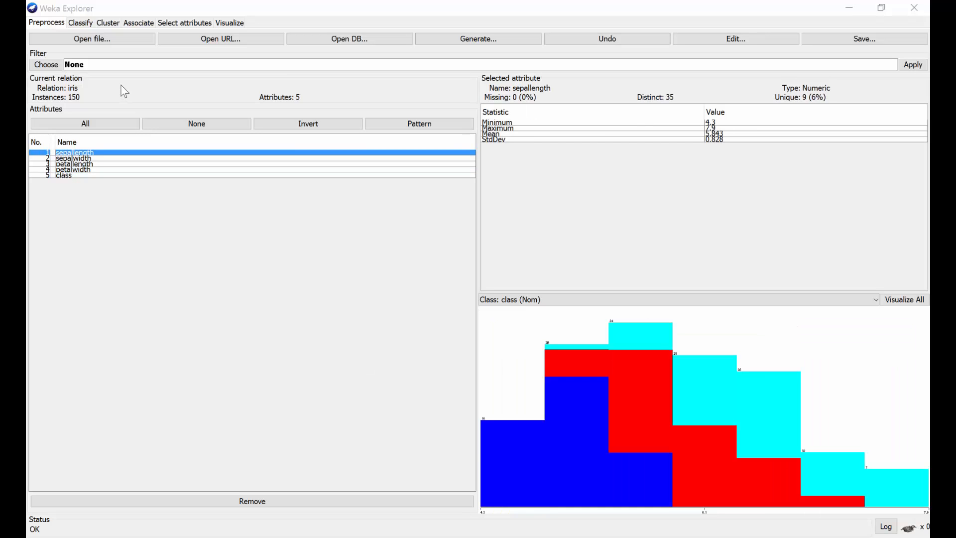
On the Classify tab, evaluate the J48 classifier with a 50% percentage split.
click(86, 28)
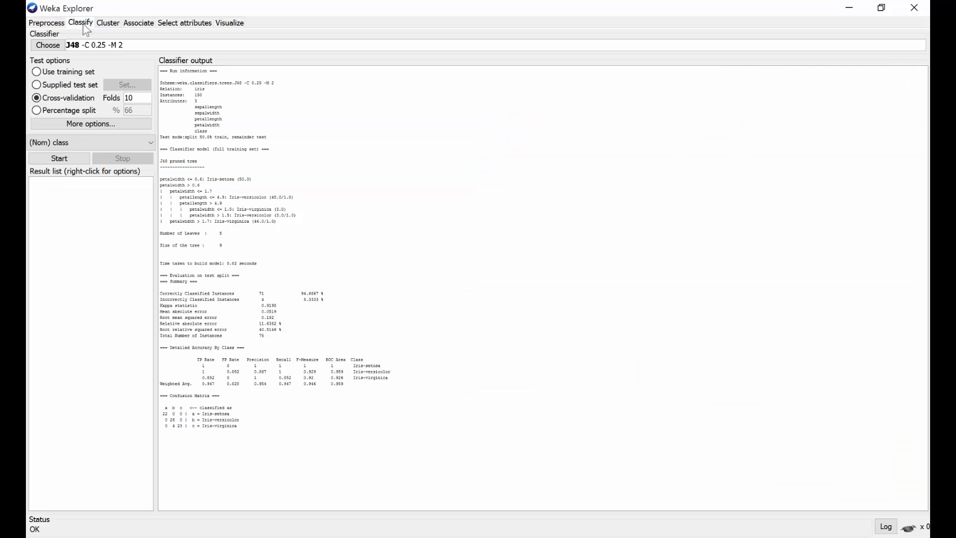
click(54, 46)
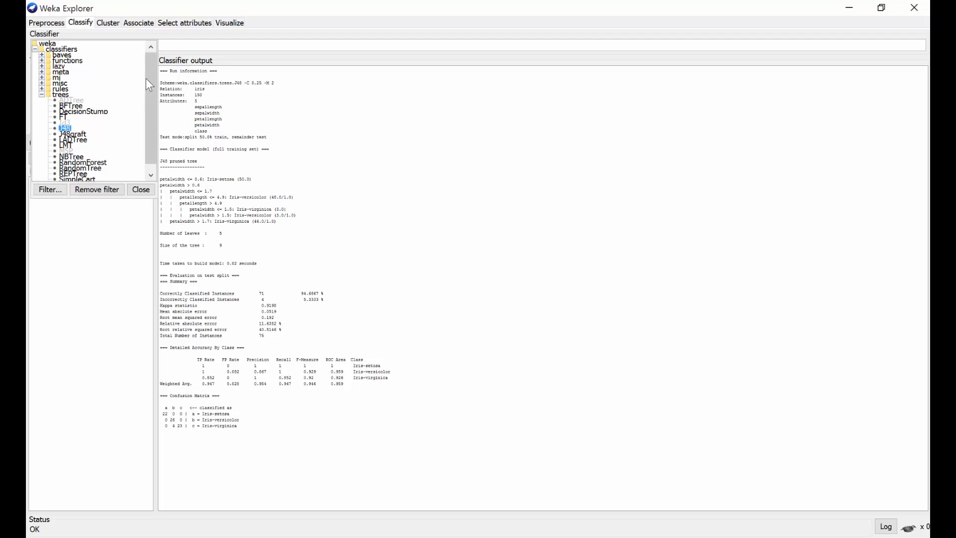
drag(147, 79, 145, 116)
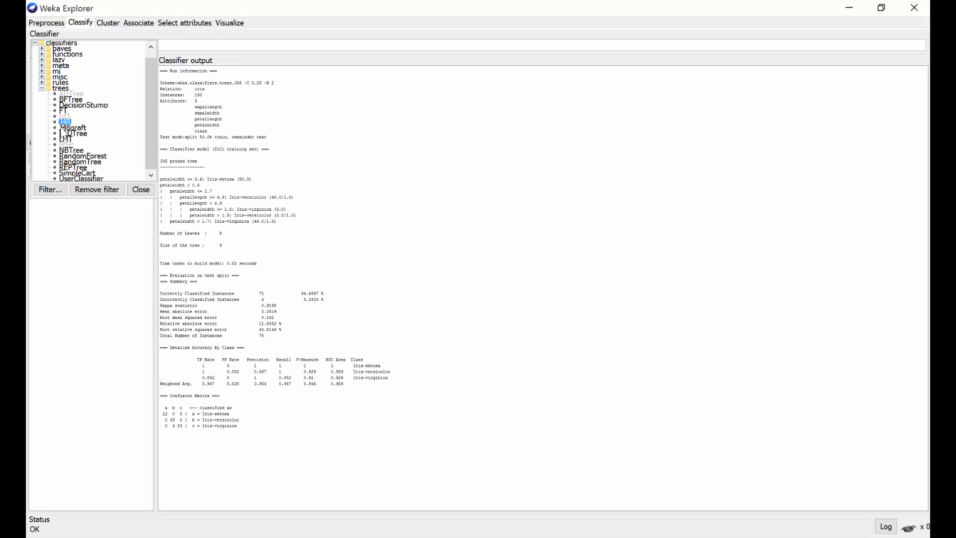
click(140, 190)
click(72, 111)
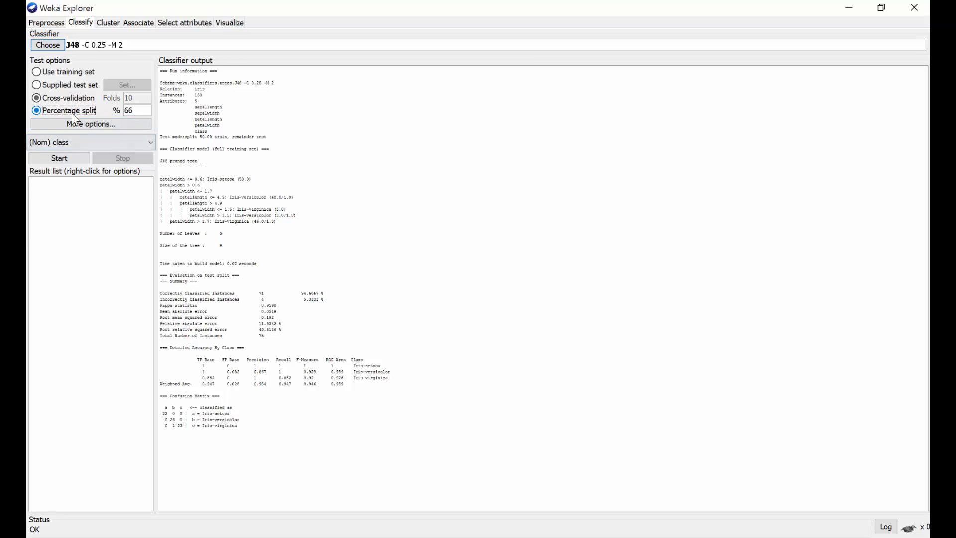
double_click(139, 111)
text(50)
click(66, 161)
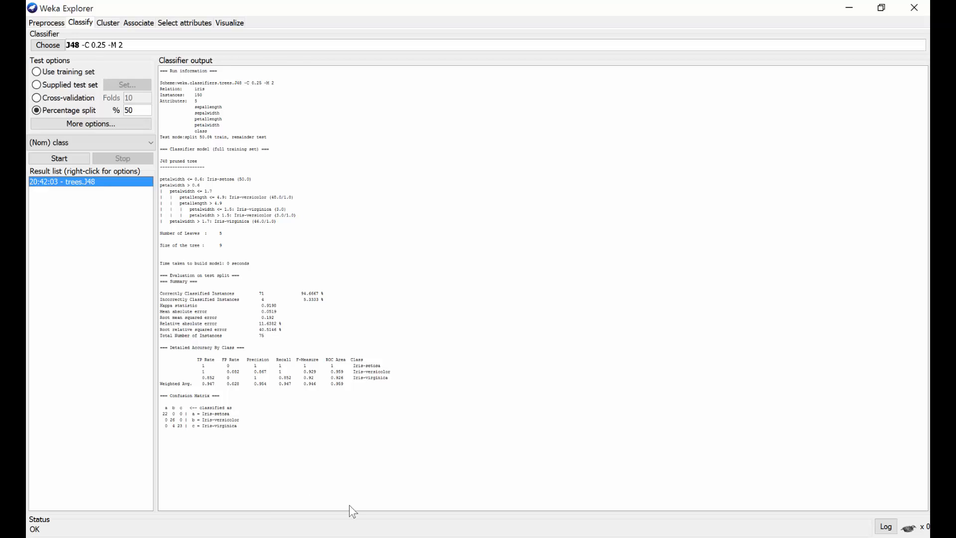
Run J48 again, evaluating on the training set.
click(388, 535)
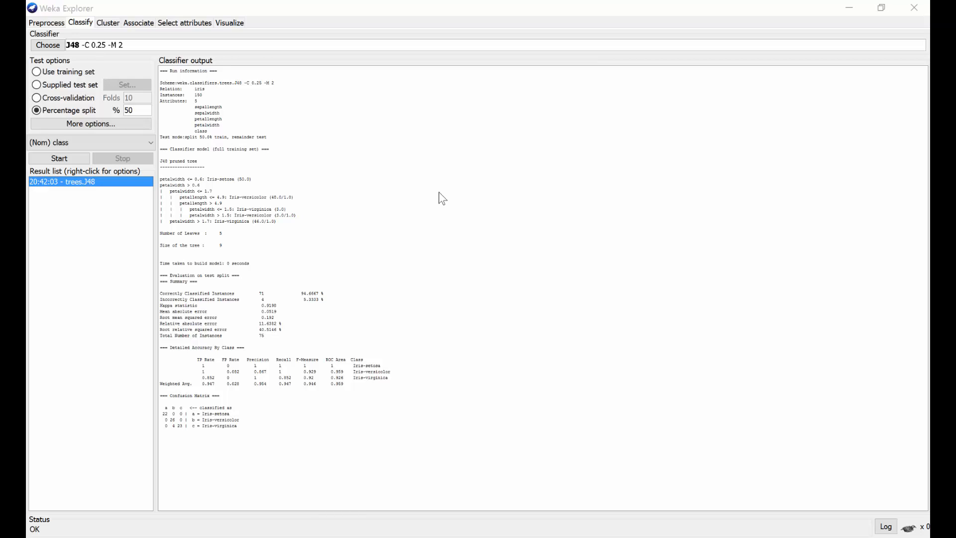
click(53, 73)
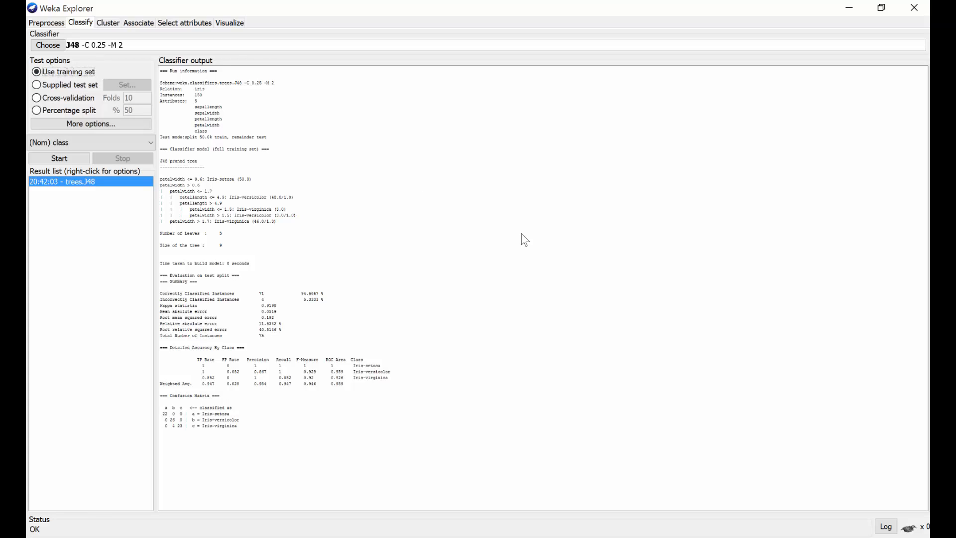
click(82, 160)
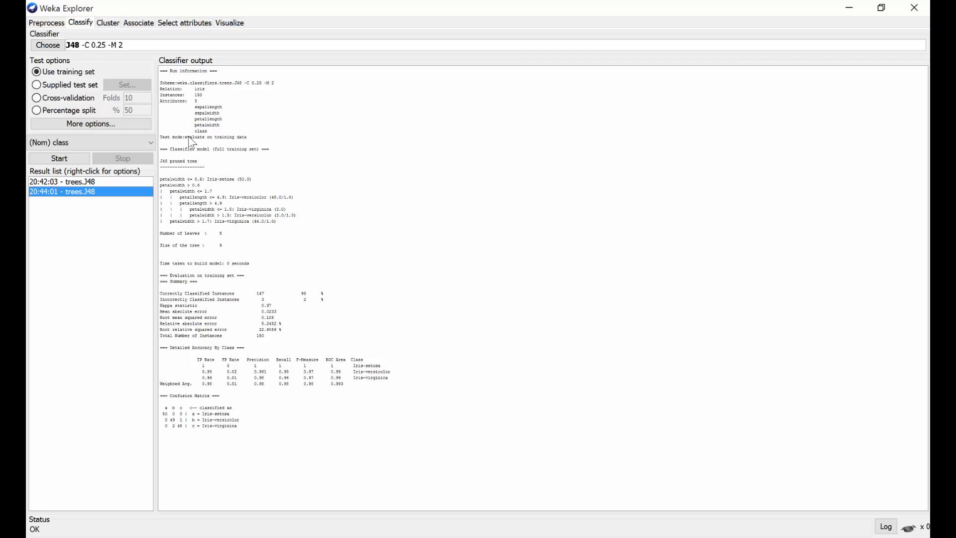
Switch back to percentage split, choose the MultilayerPerceptron classifier and run it.
click(62, 111)
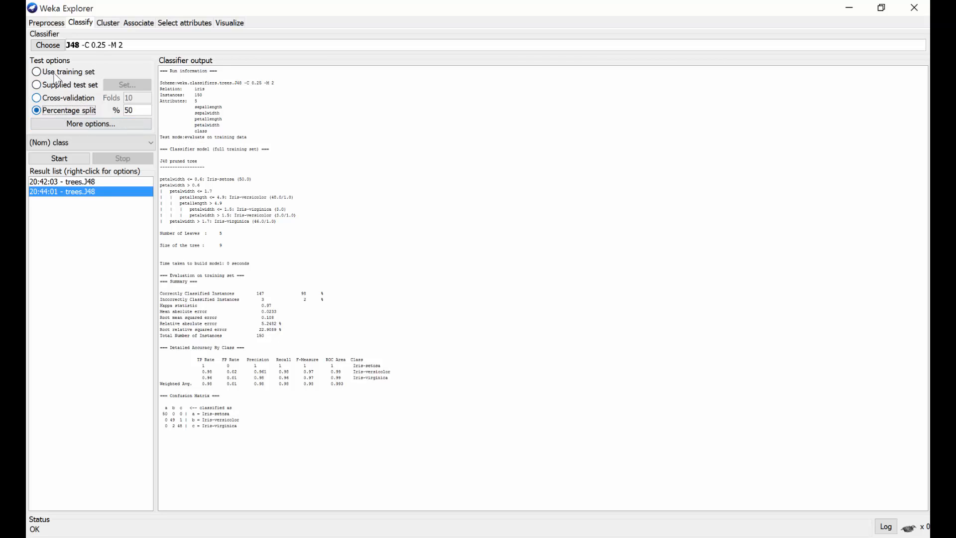
click(50, 44)
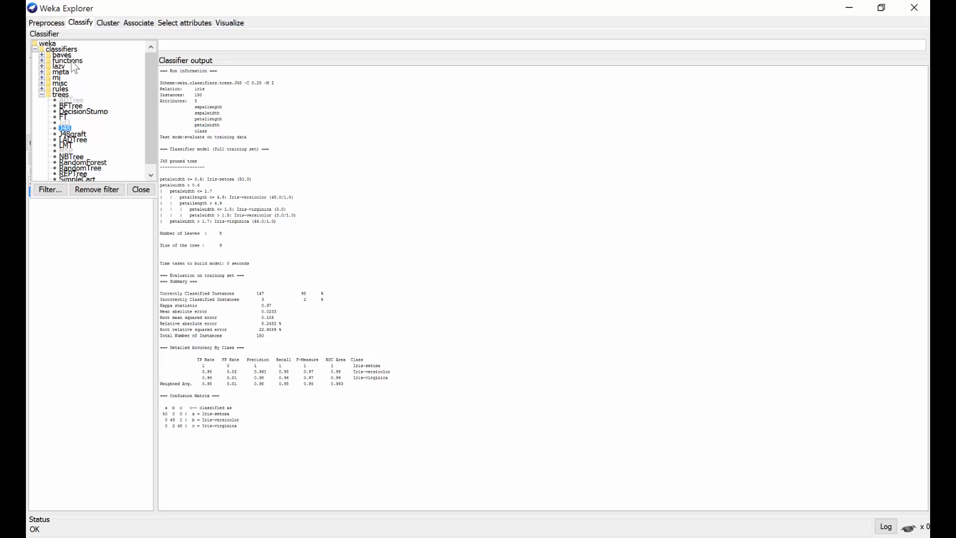
click(42, 61)
click(94, 106)
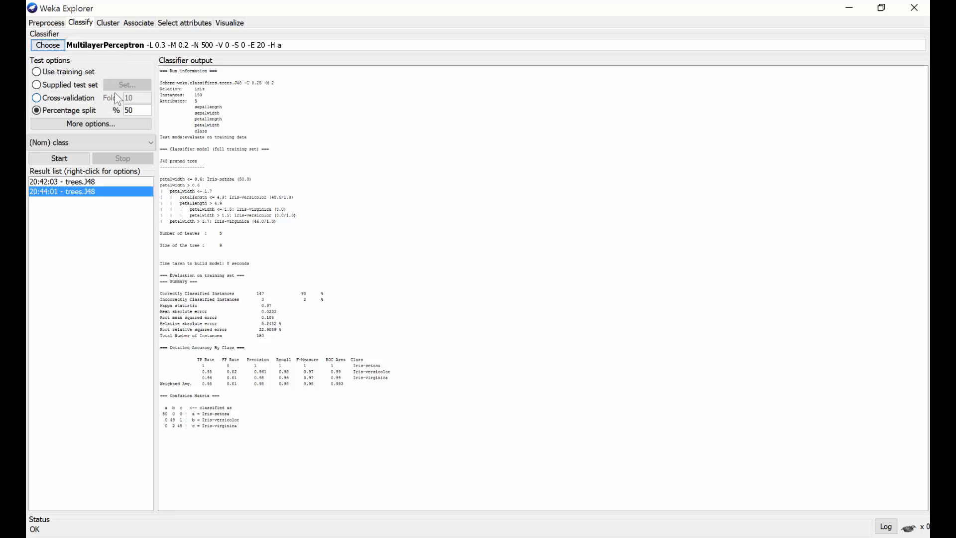
click(62, 159)
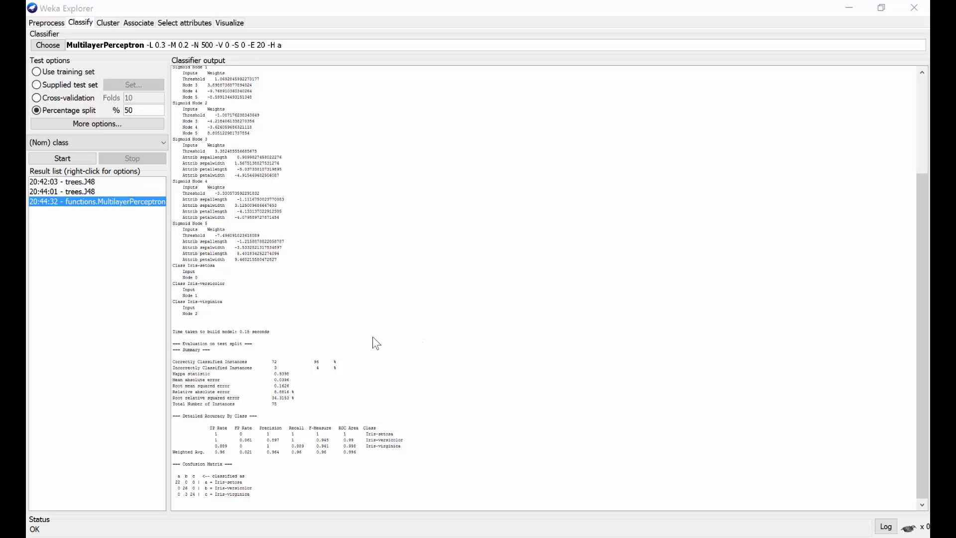
Compare the J48 and MultilayerPerceptron outputs from the result list.
click(68, 181)
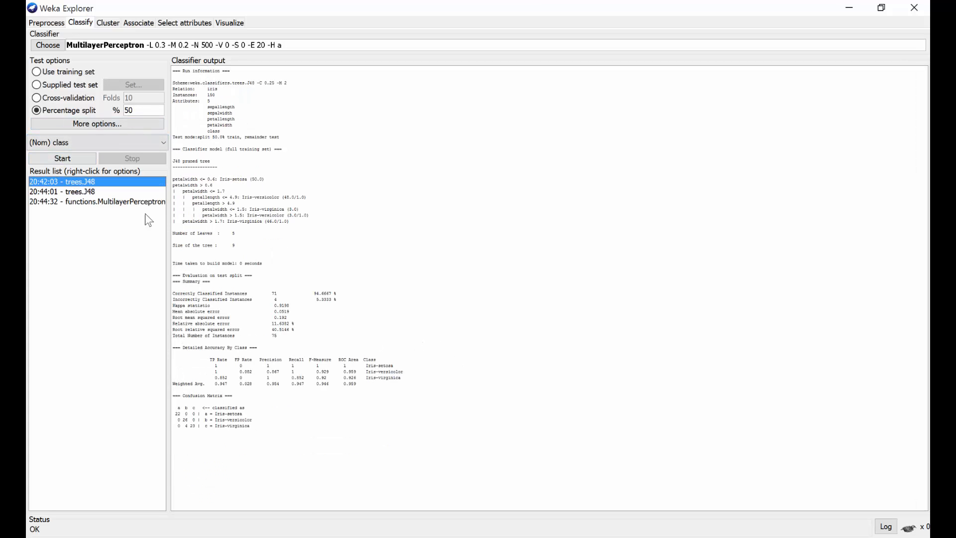
click(97, 201)
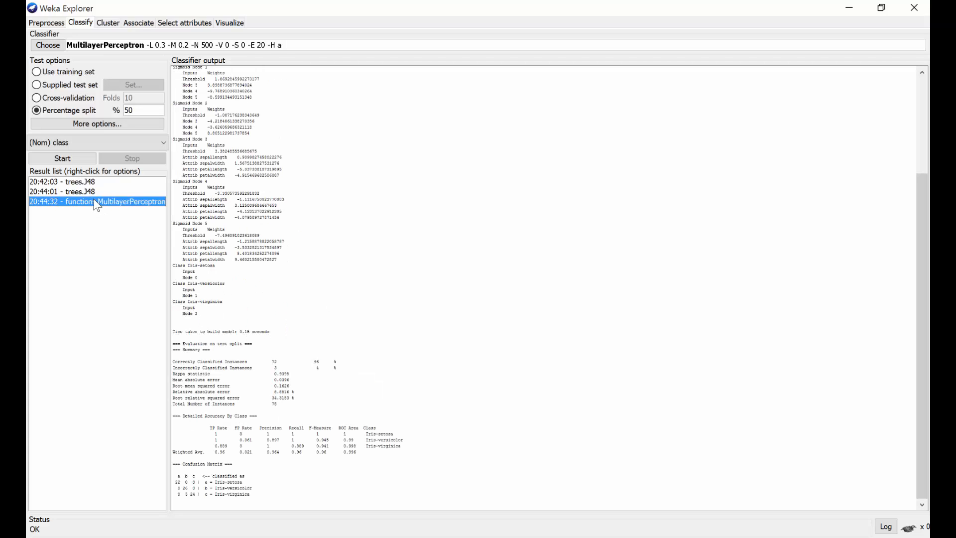
scroll(919, 246, up, 5)
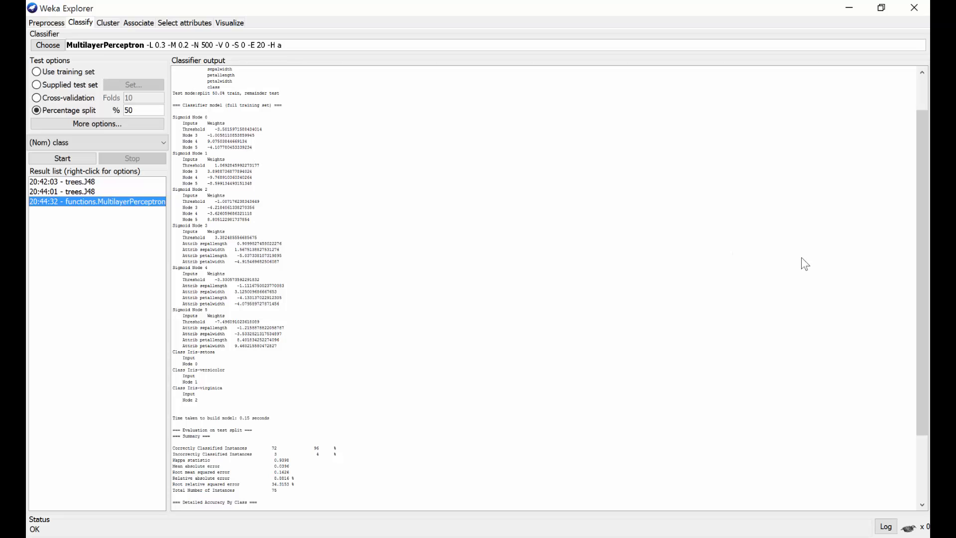
drag(921, 259, 920, 199)
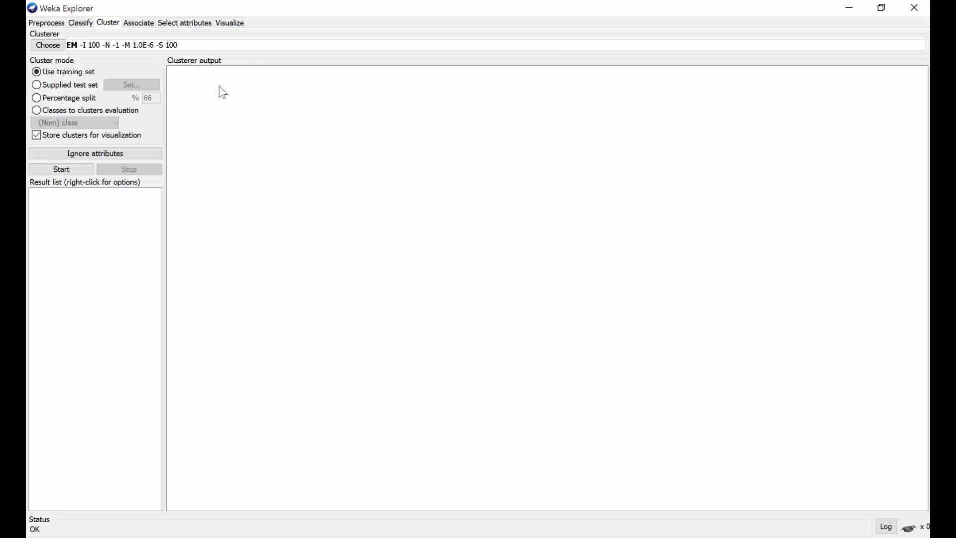
On the Cluster tab, choose the SimpleKMeans clusterer and run it on the training set.
click(53, 46)
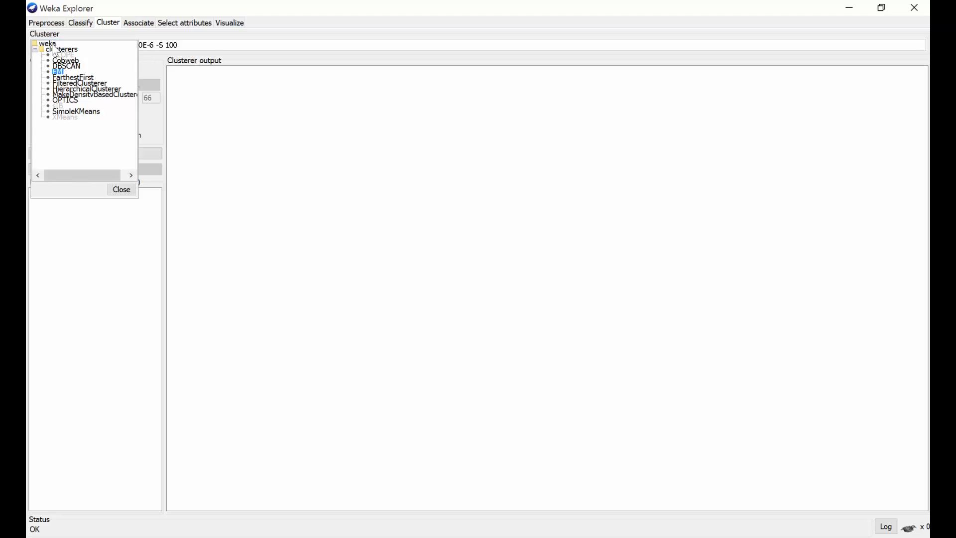
click(58, 106)
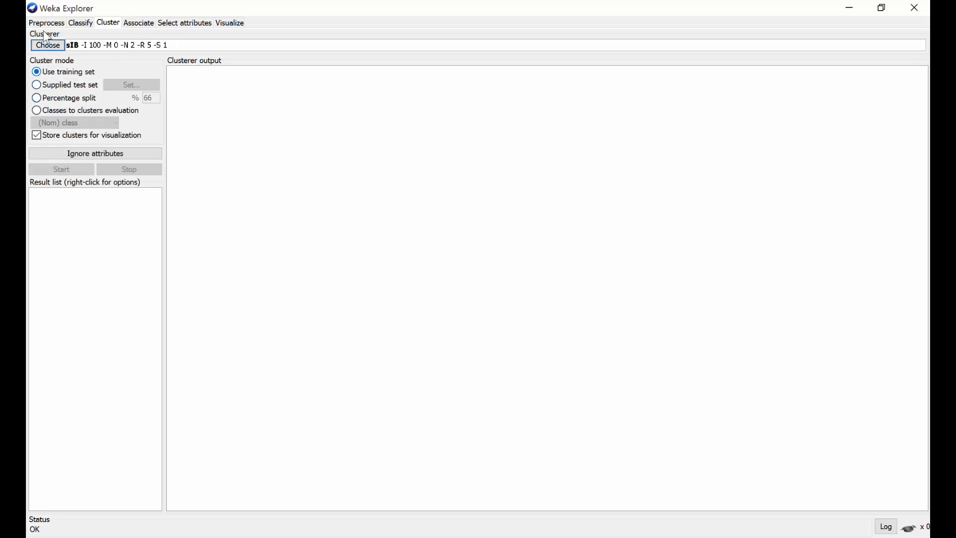
click(50, 44)
click(77, 112)
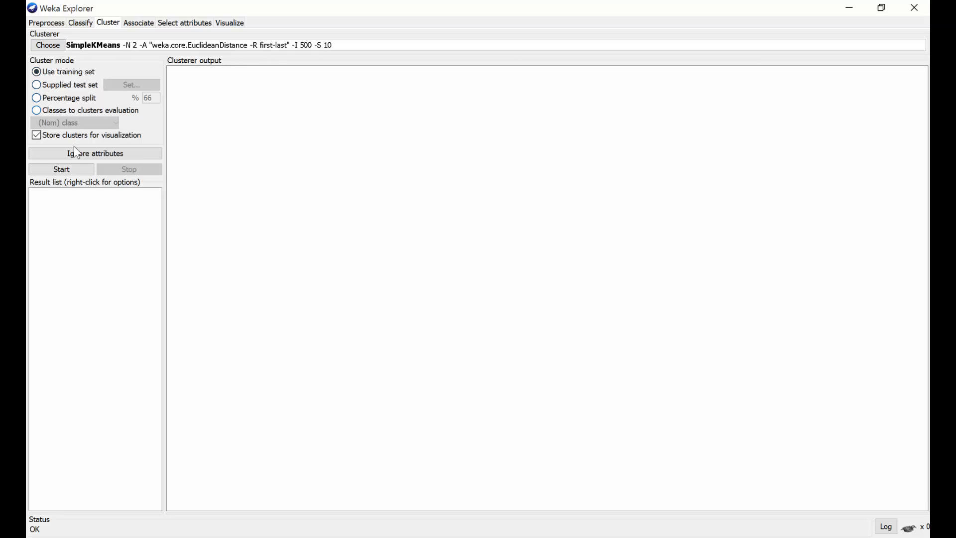
click(72, 165)
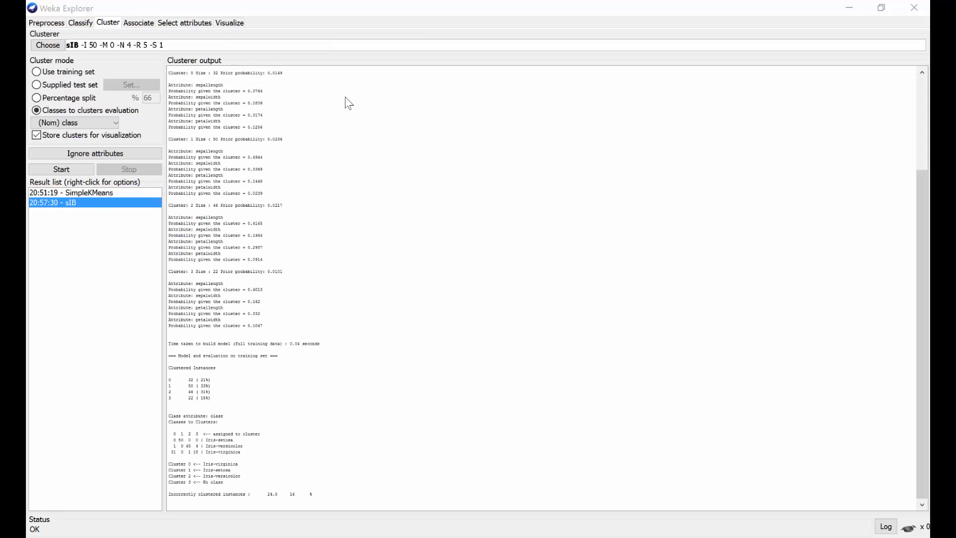
Review the Apriori associator's parameters on the Associate tab and accept them unchanged.
click(141, 22)
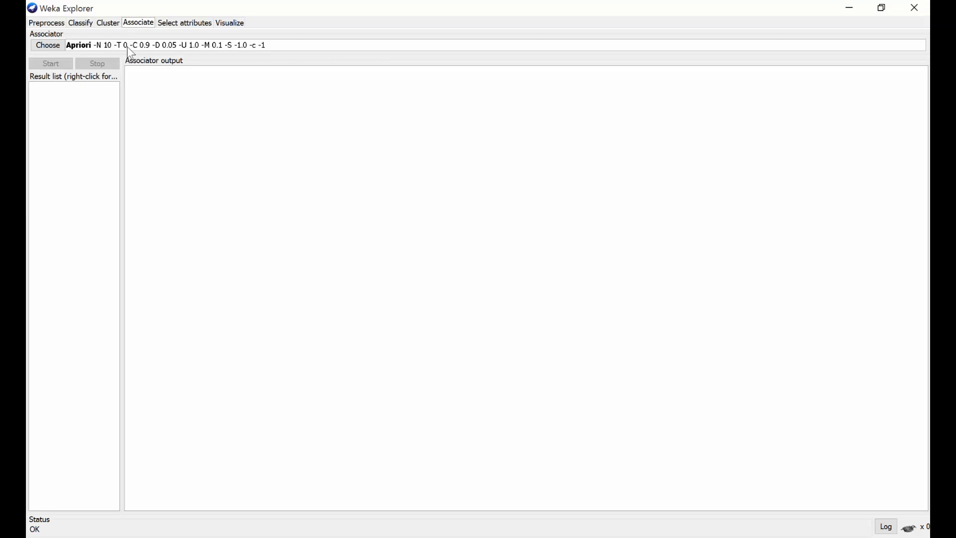
click(39, 45)
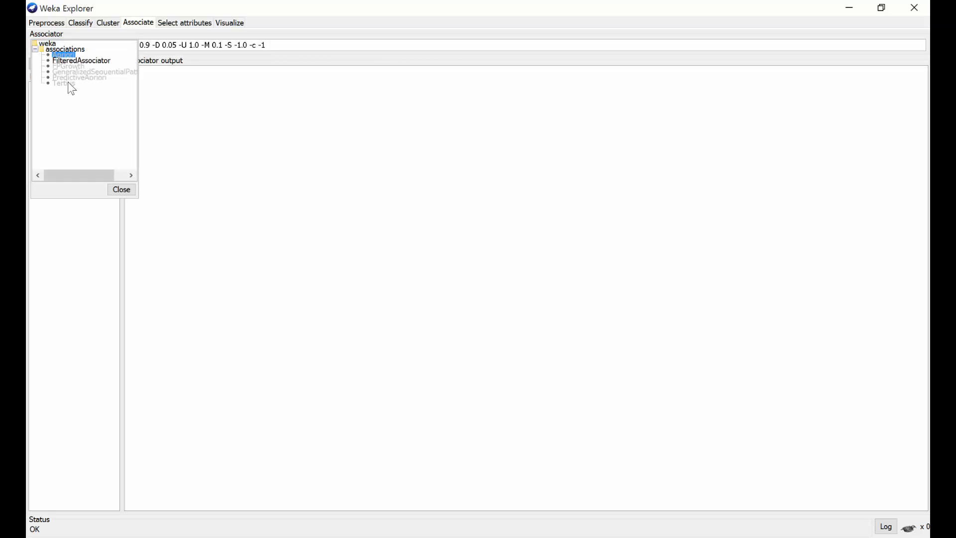
click(122, 190)
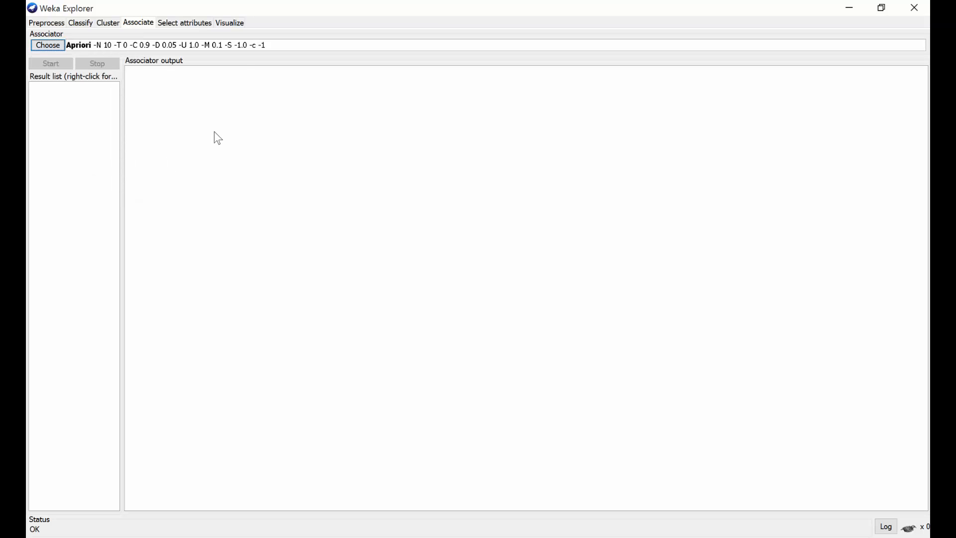
click(239, 46)
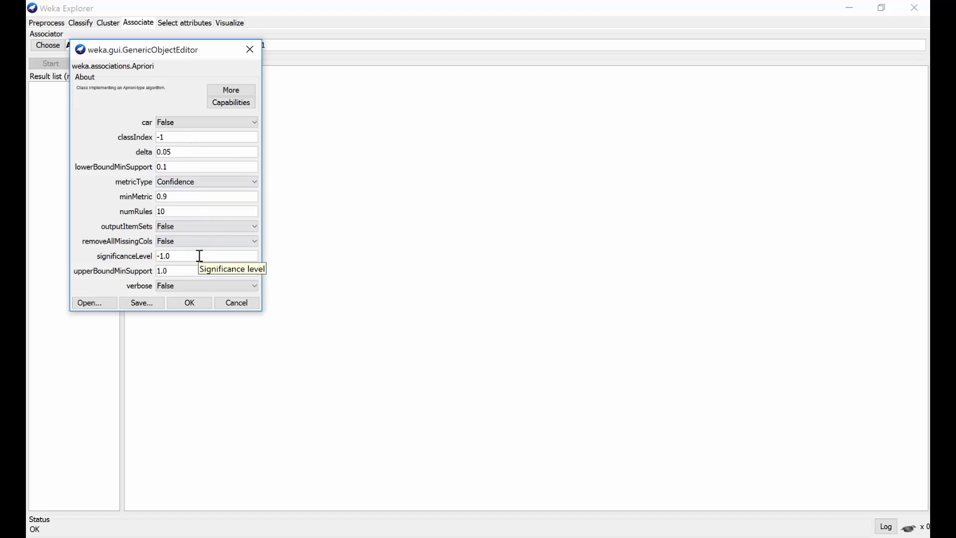
click(197, 301)
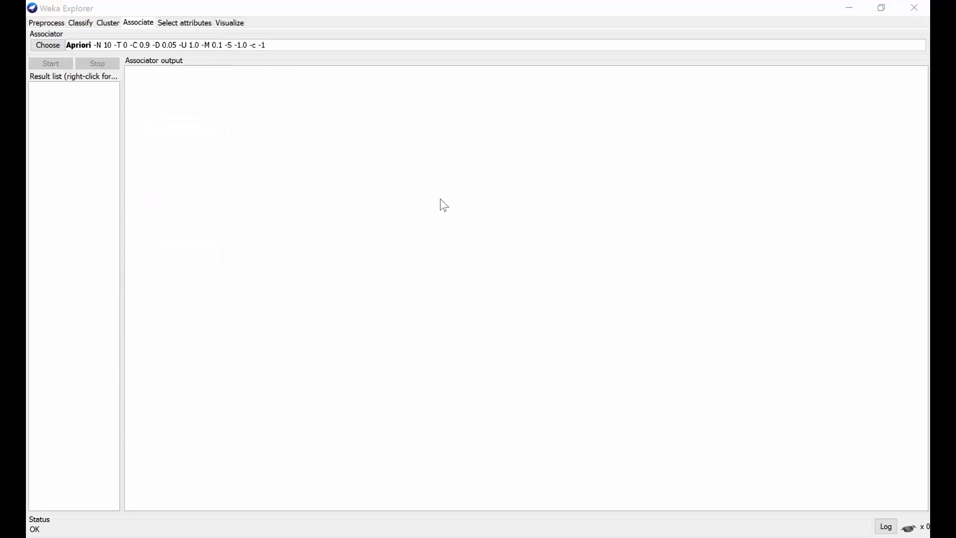
Open the petallength versus class scatter plot from the Visualize matrix and maximize its window.
click(240, 30)
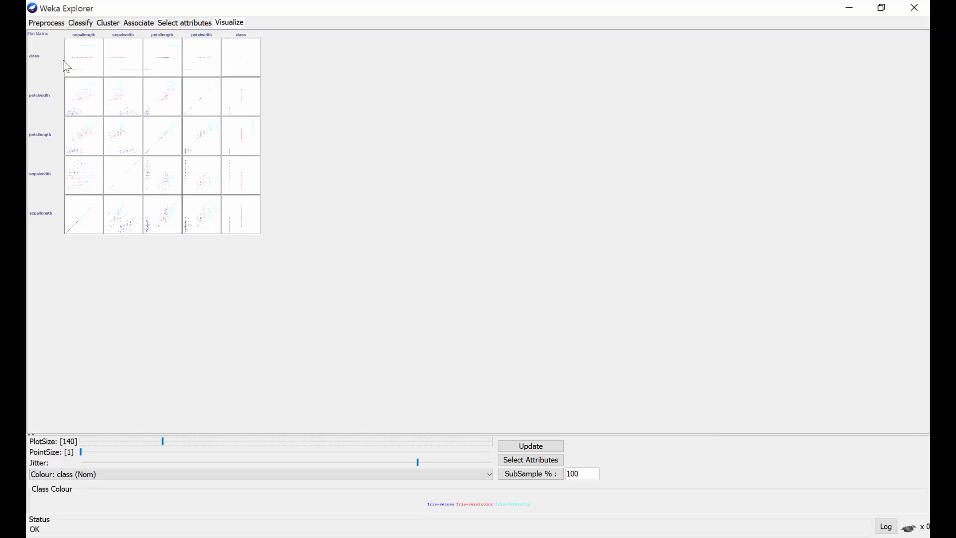
click(171, 64)
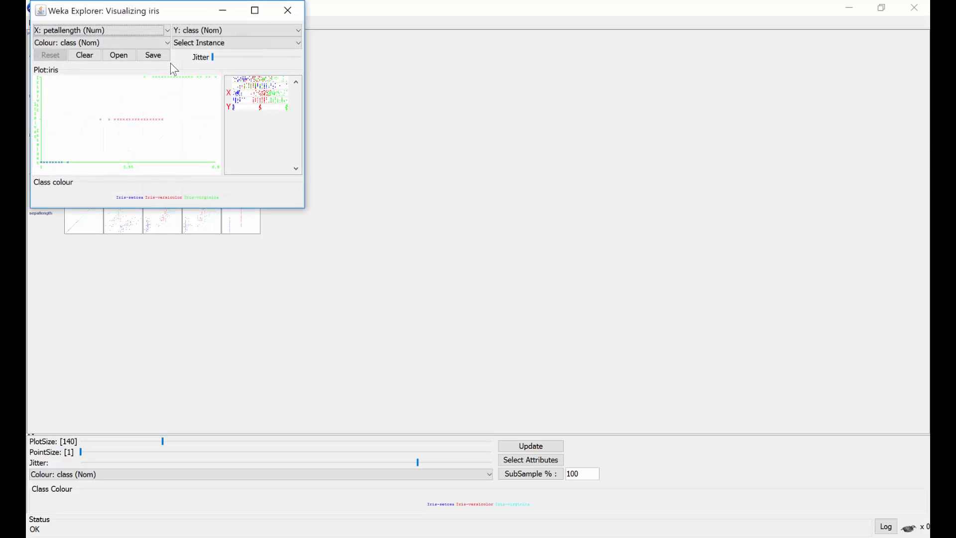
click(264, 11)
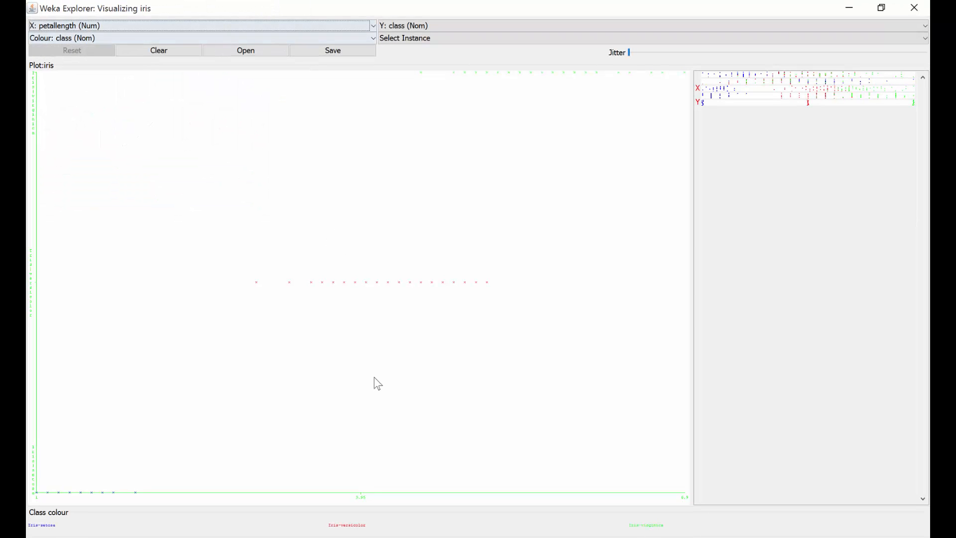